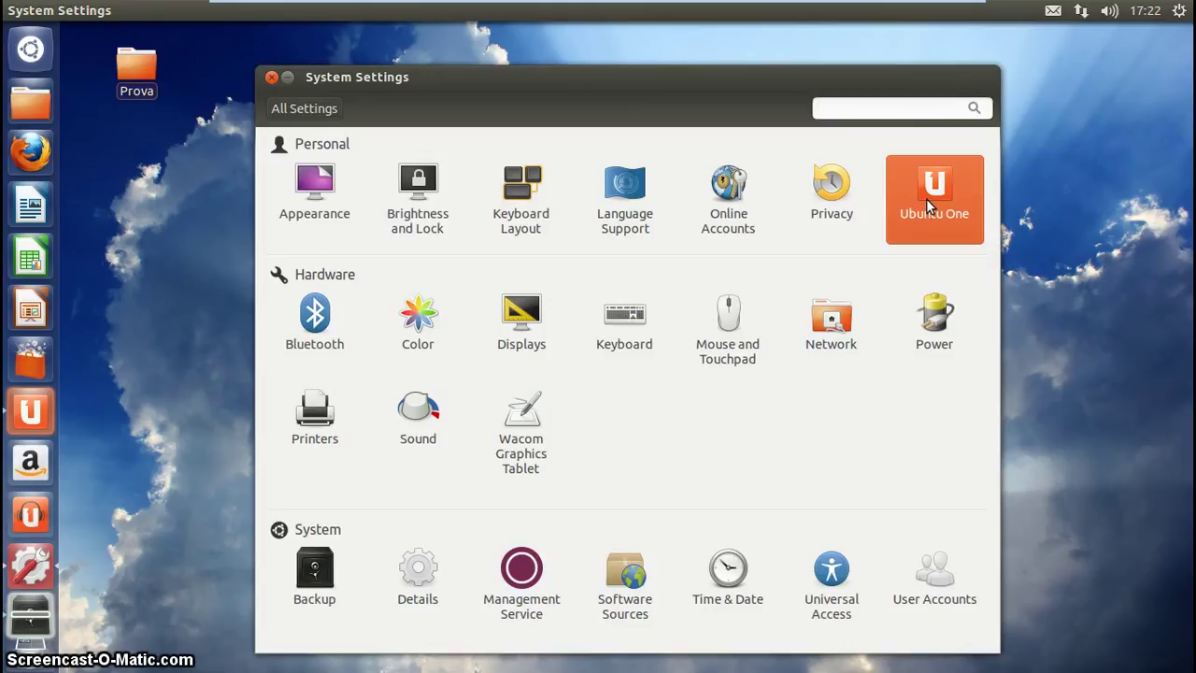
Open the Ubuntu One setup from System Settings and advance to choosing which of this computer's folders sync to the cloud.
click(917, 199)
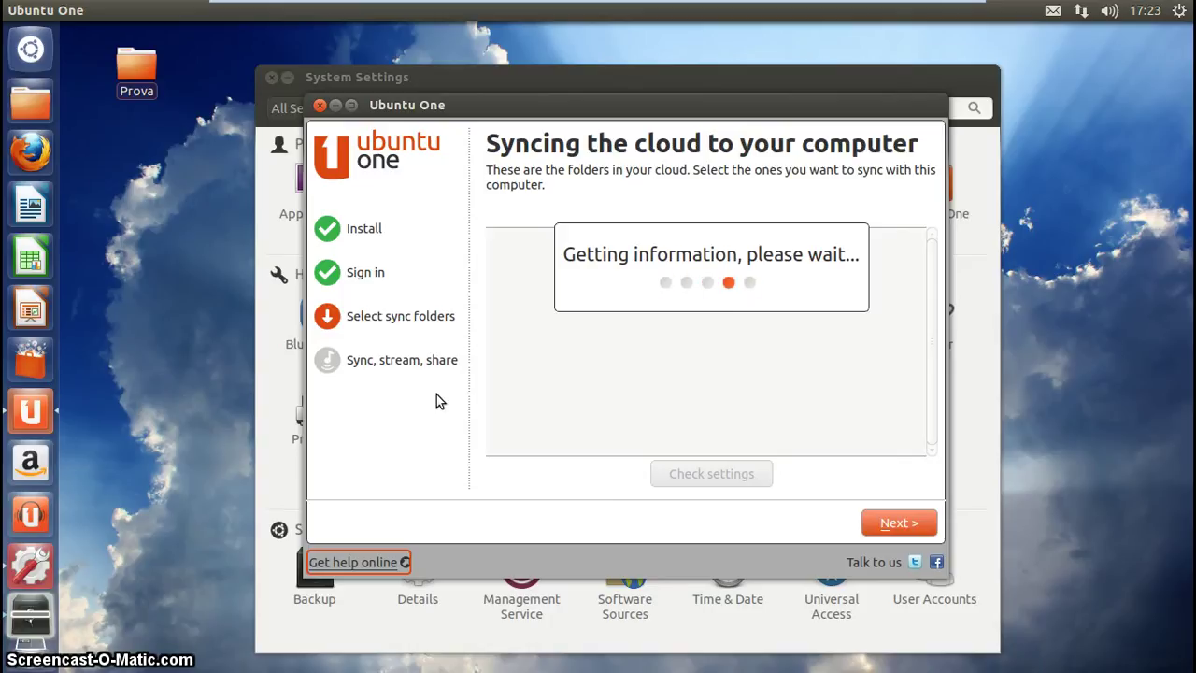
click(482, 74)
click(492, 84)
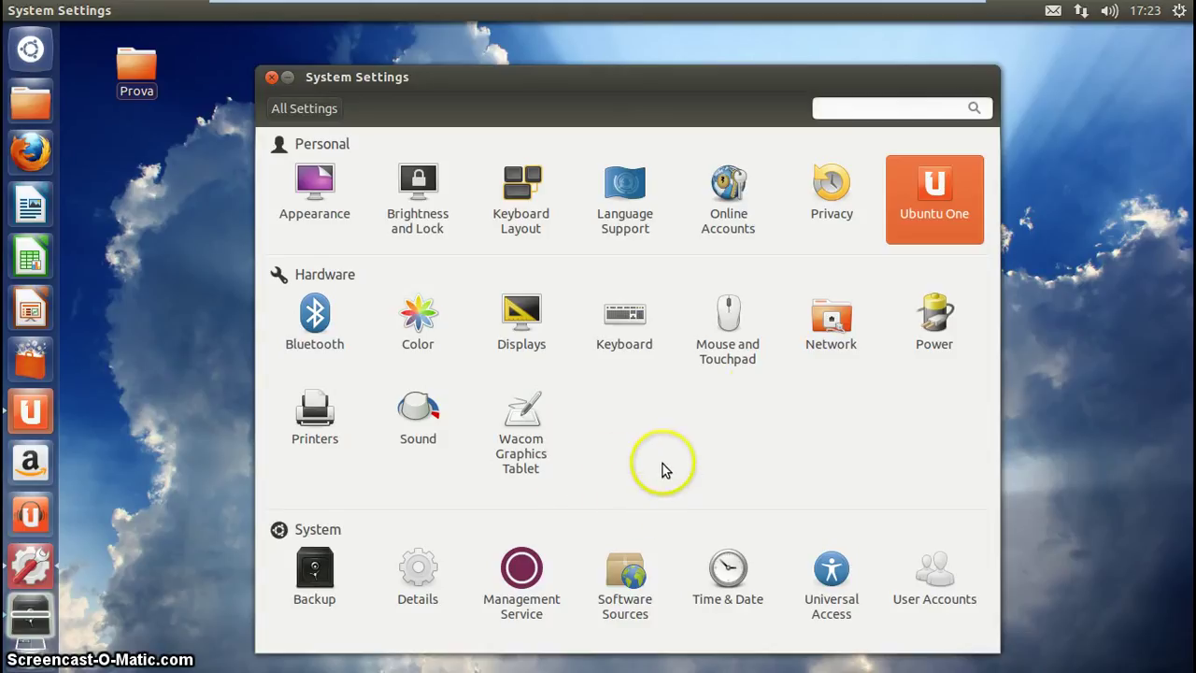
click(48, 411)
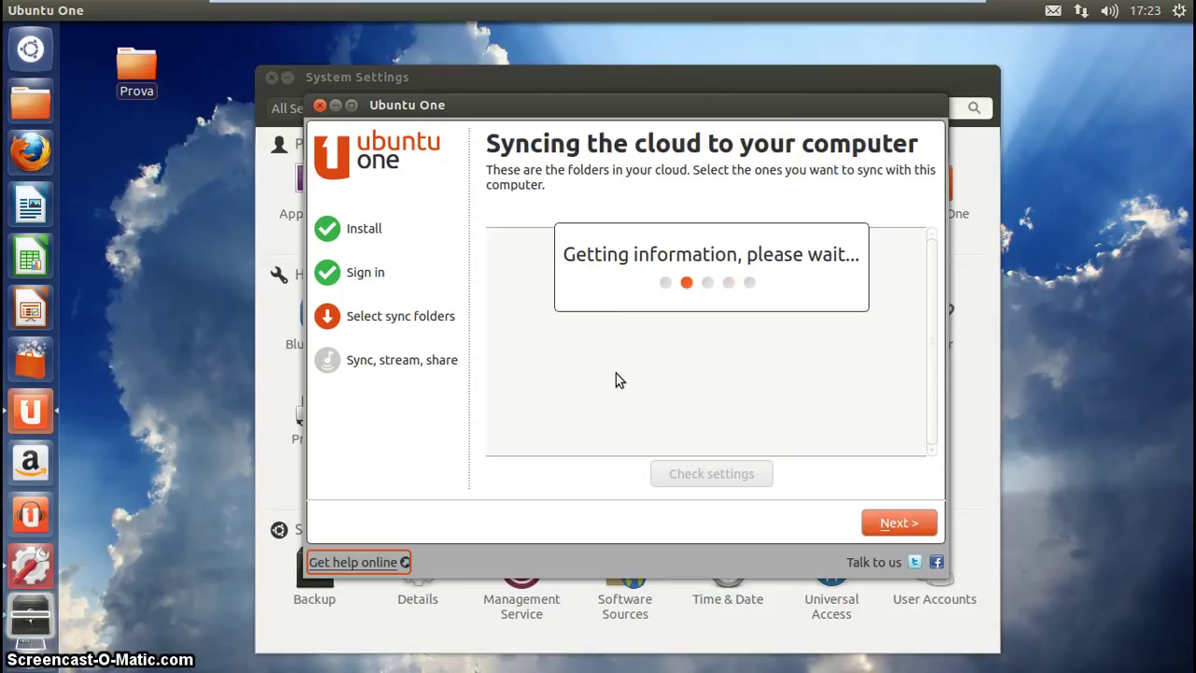
click(632, 226)
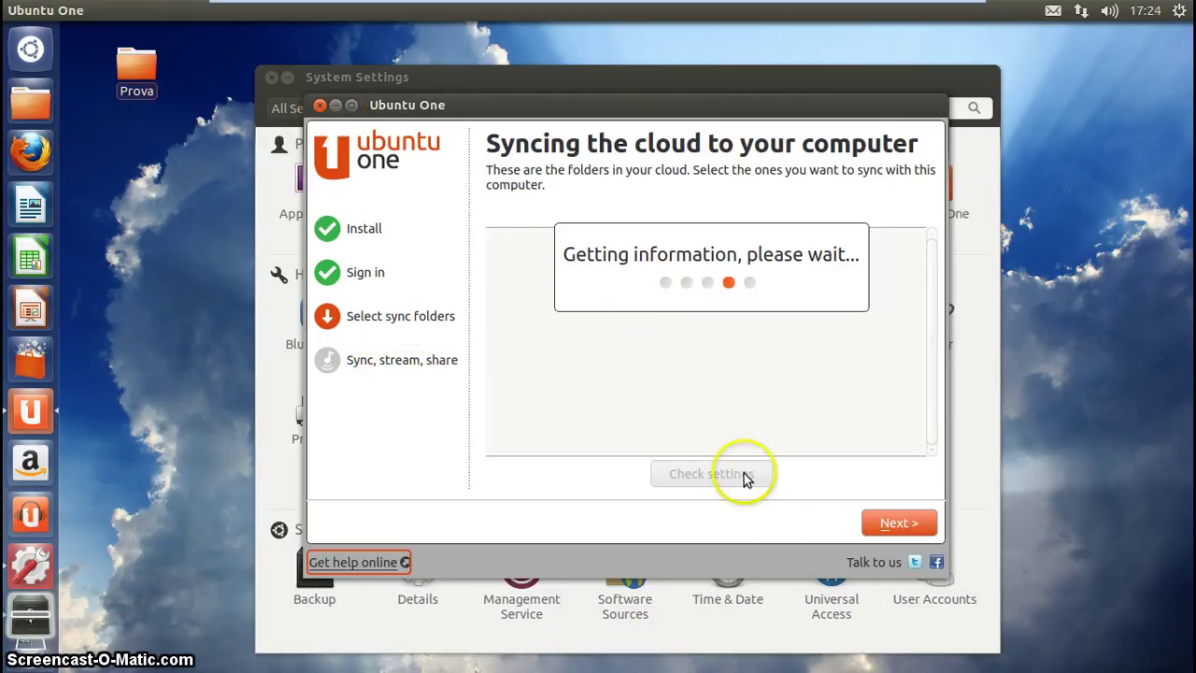
click(898, 523)
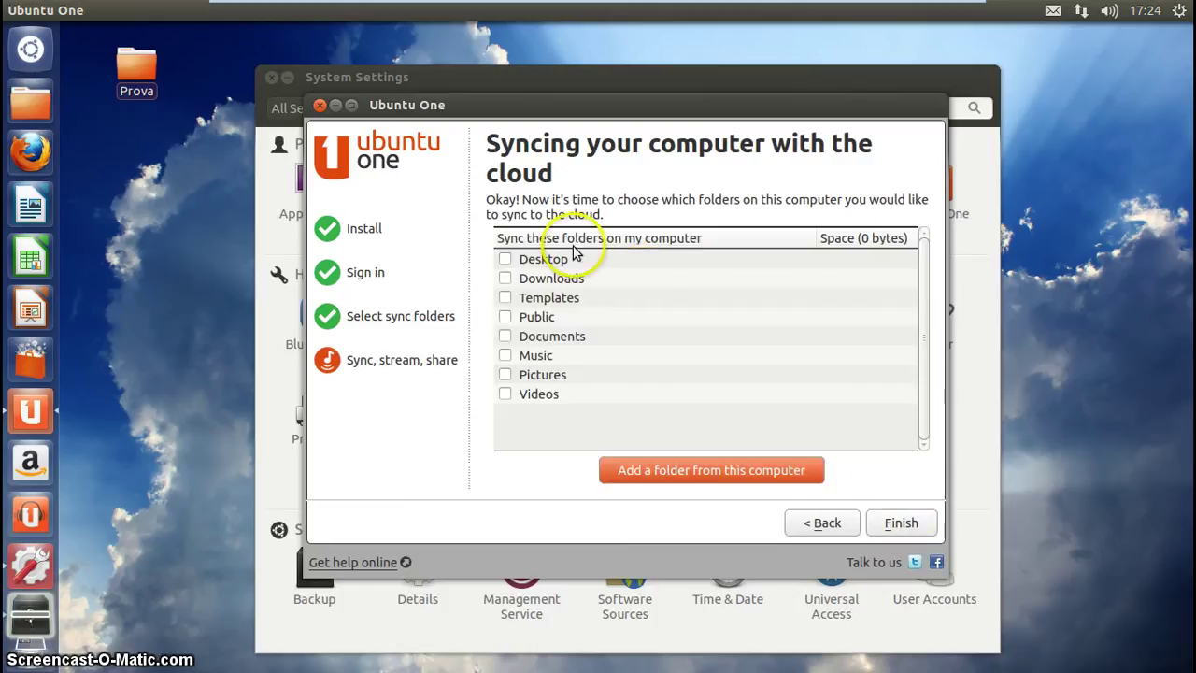
click(834, 521)
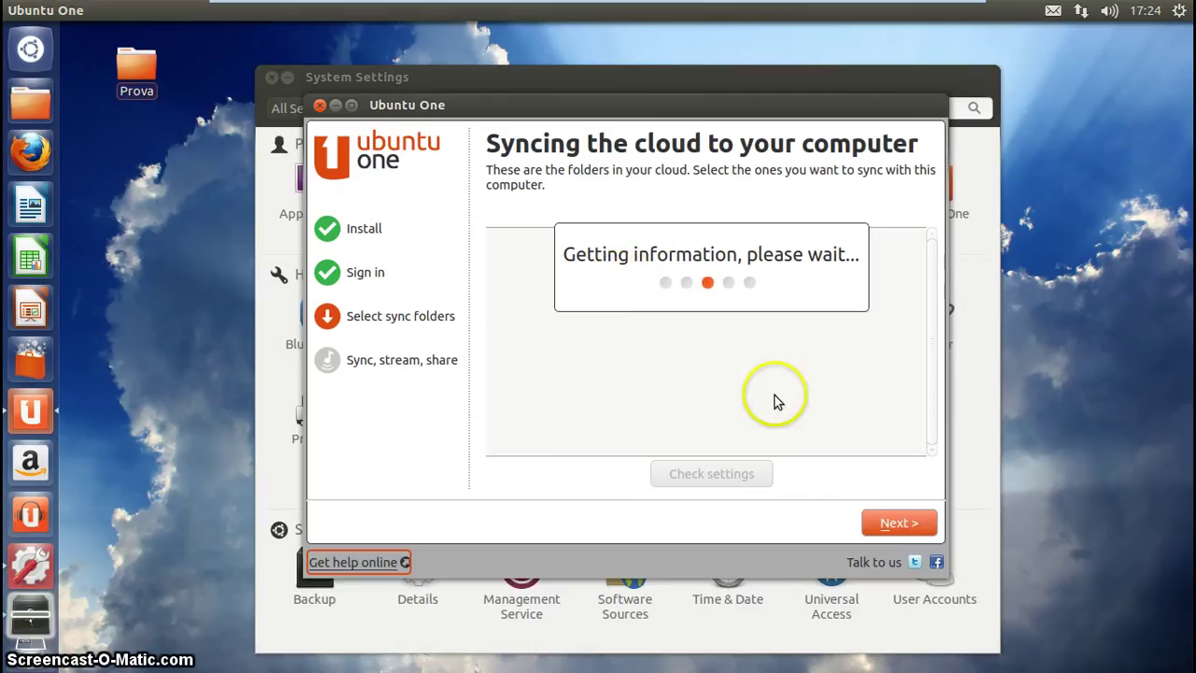
click(902, 522)
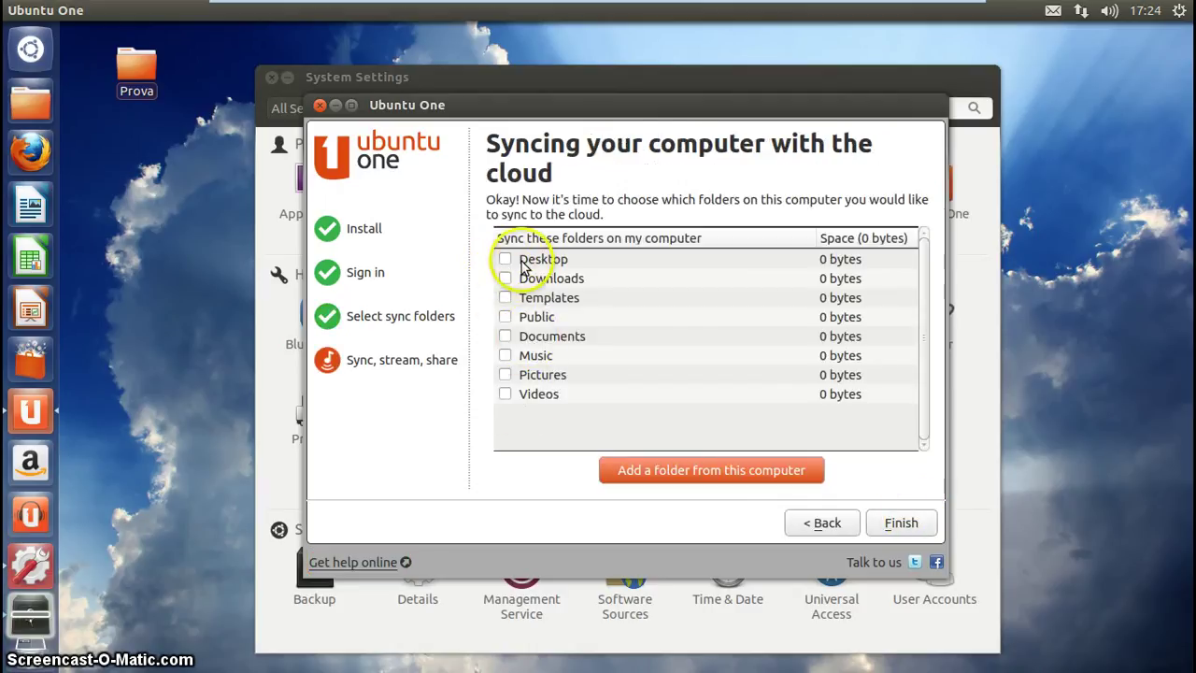
Select Desktop, Documents, Music, Pictures and Videos for syncing to the cloud, finish the setup and minimize its window.
click(504, 259)
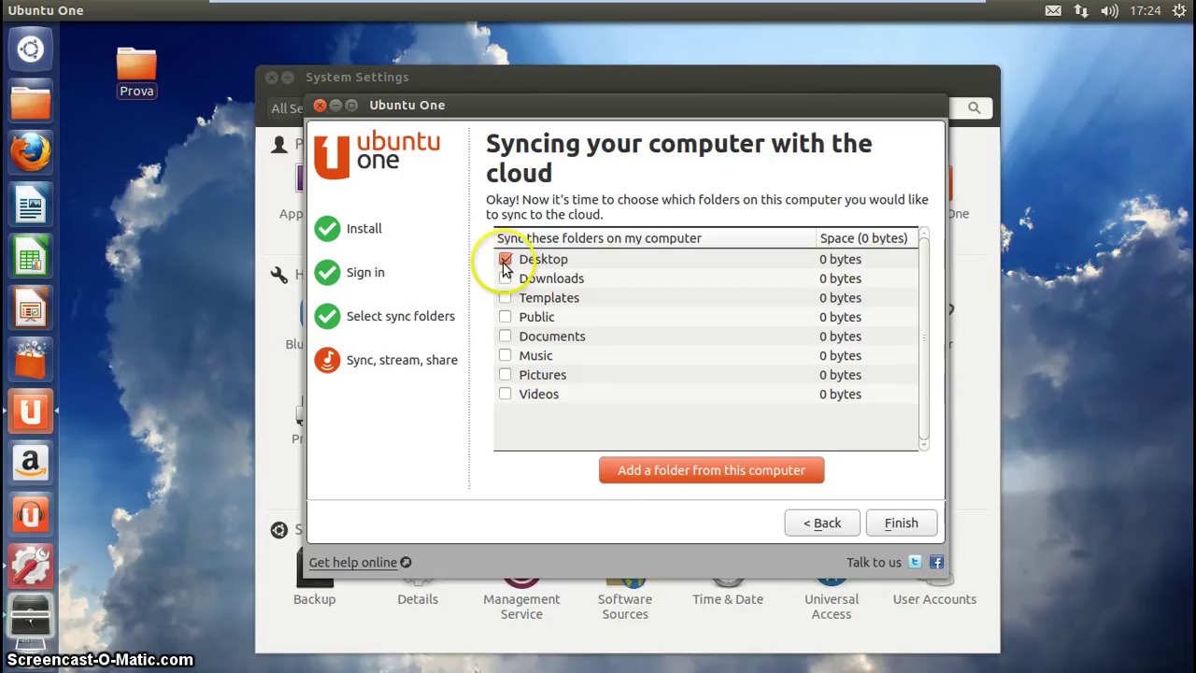
click(505, 393)
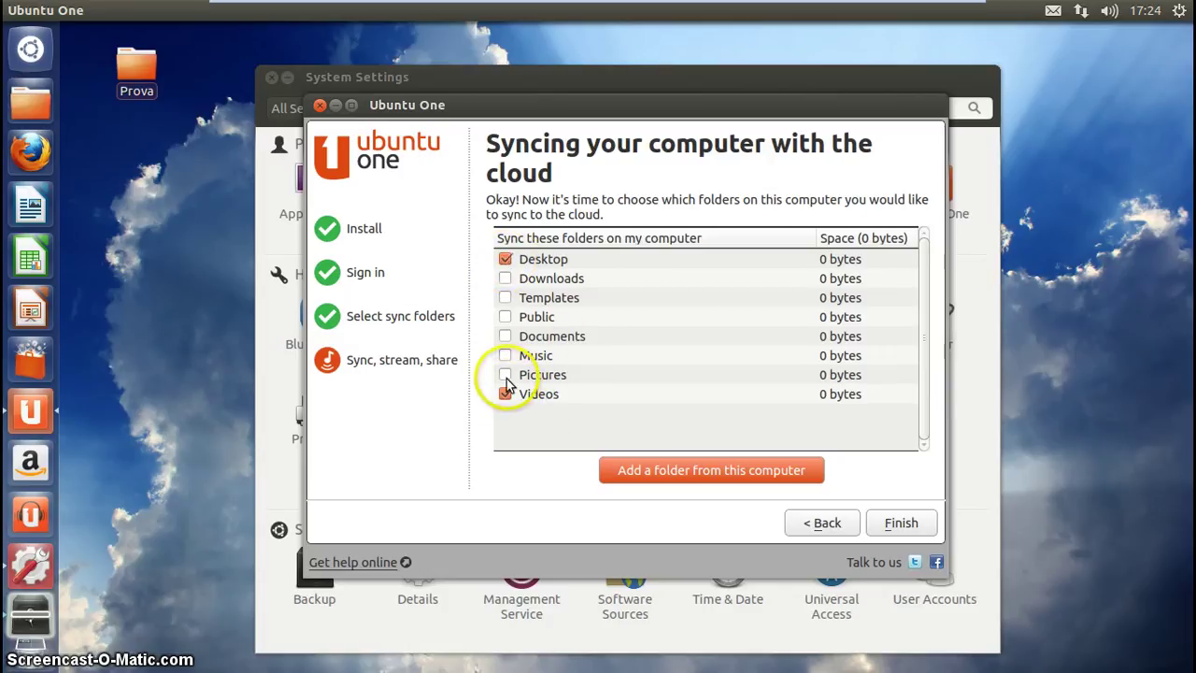
click(504, 375)
click(504, 355)
click(505, 335)
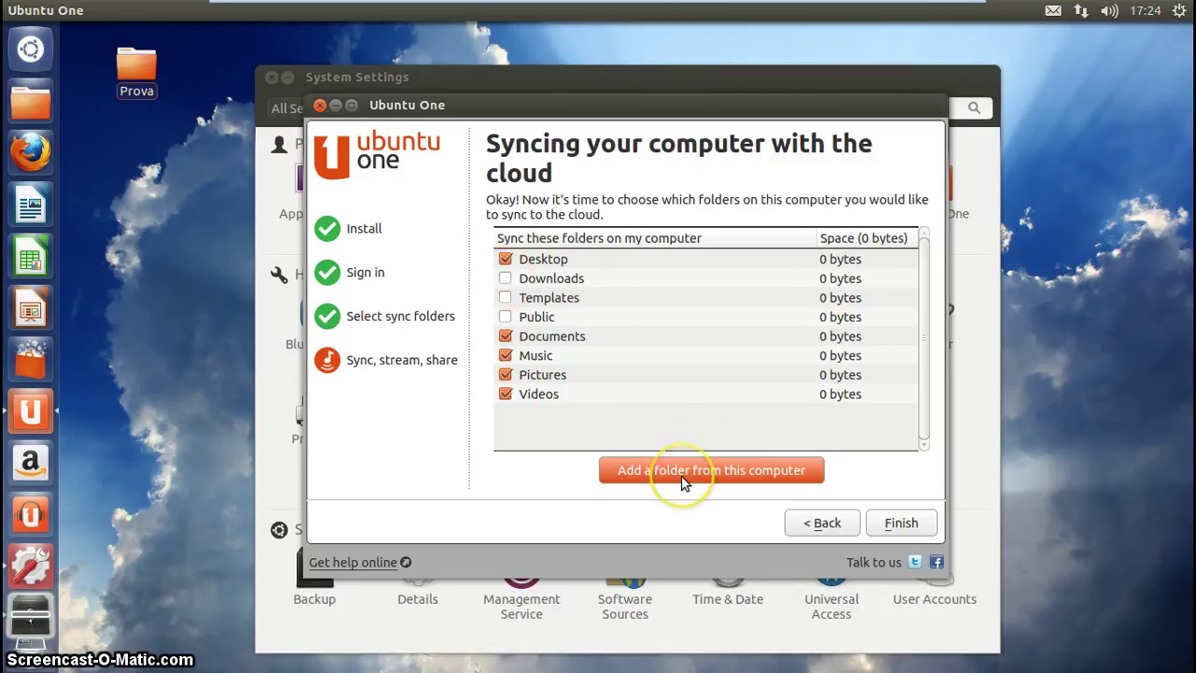
click(892, 524)
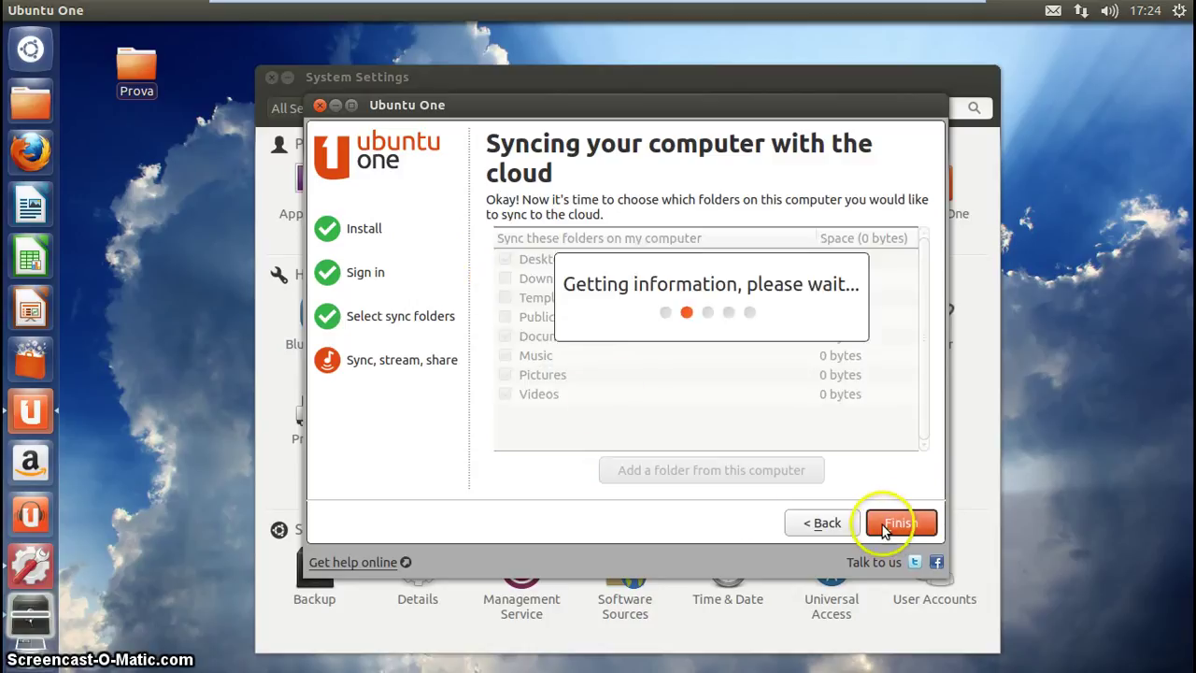
click(336, 104)
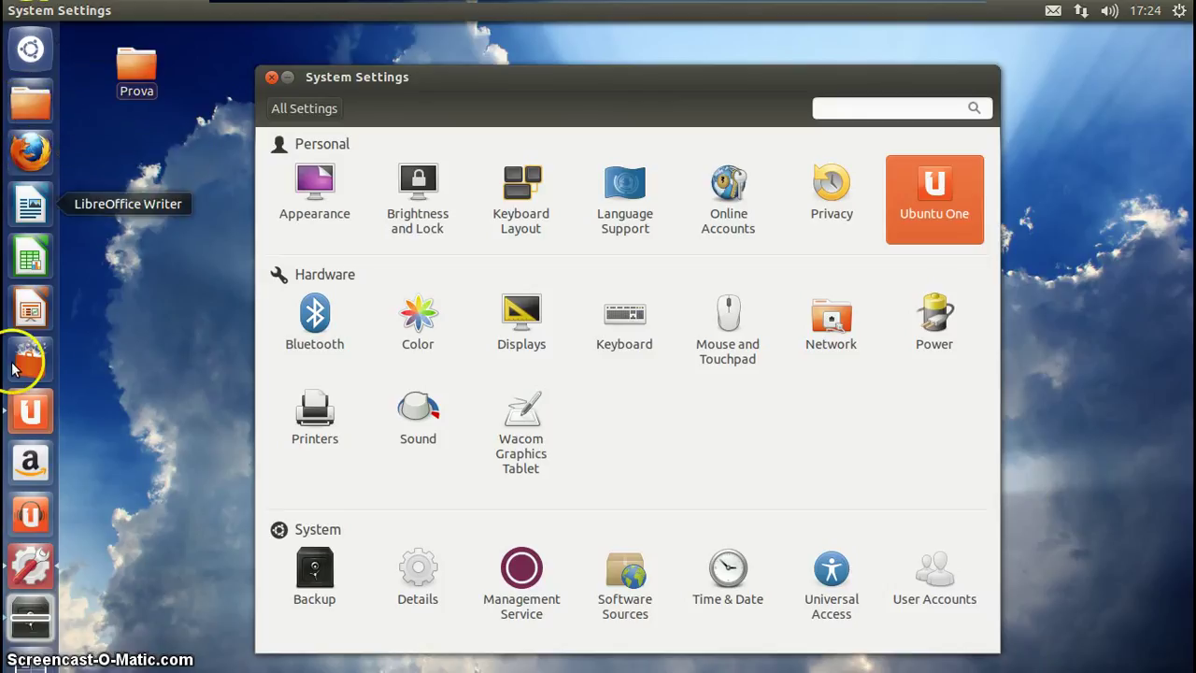
Sign the backup into Ubuntu One and start it with a confirmed encryption password that is remembered.
click(28, 620)
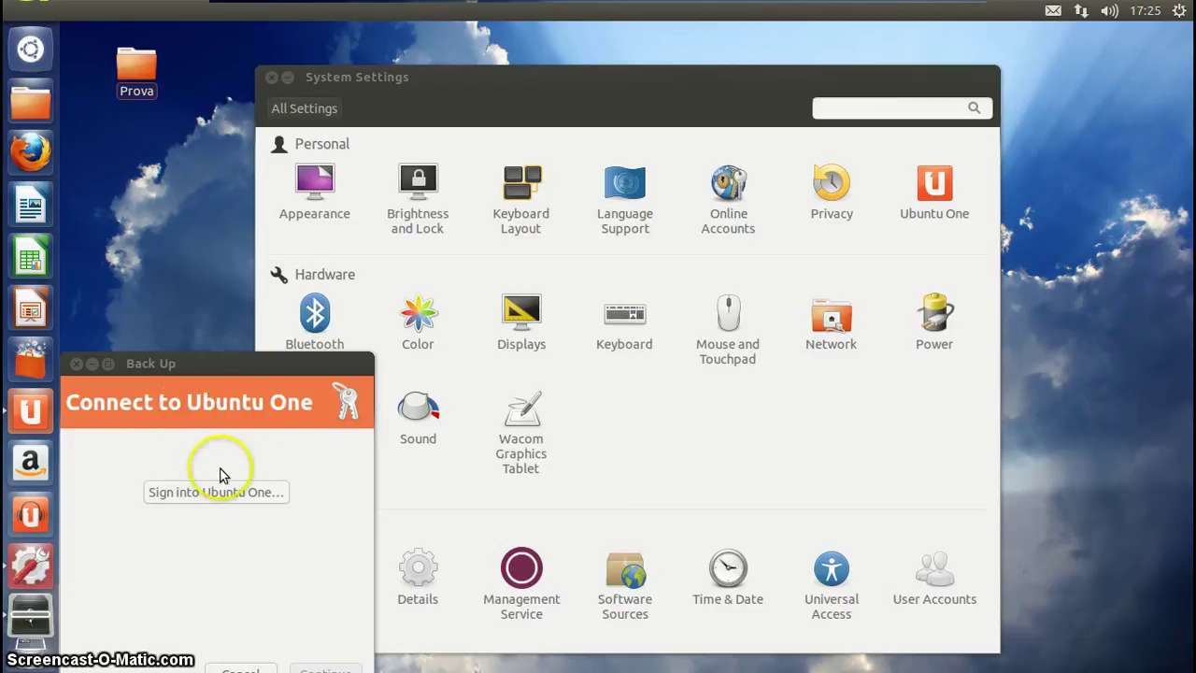
click(207, 493)
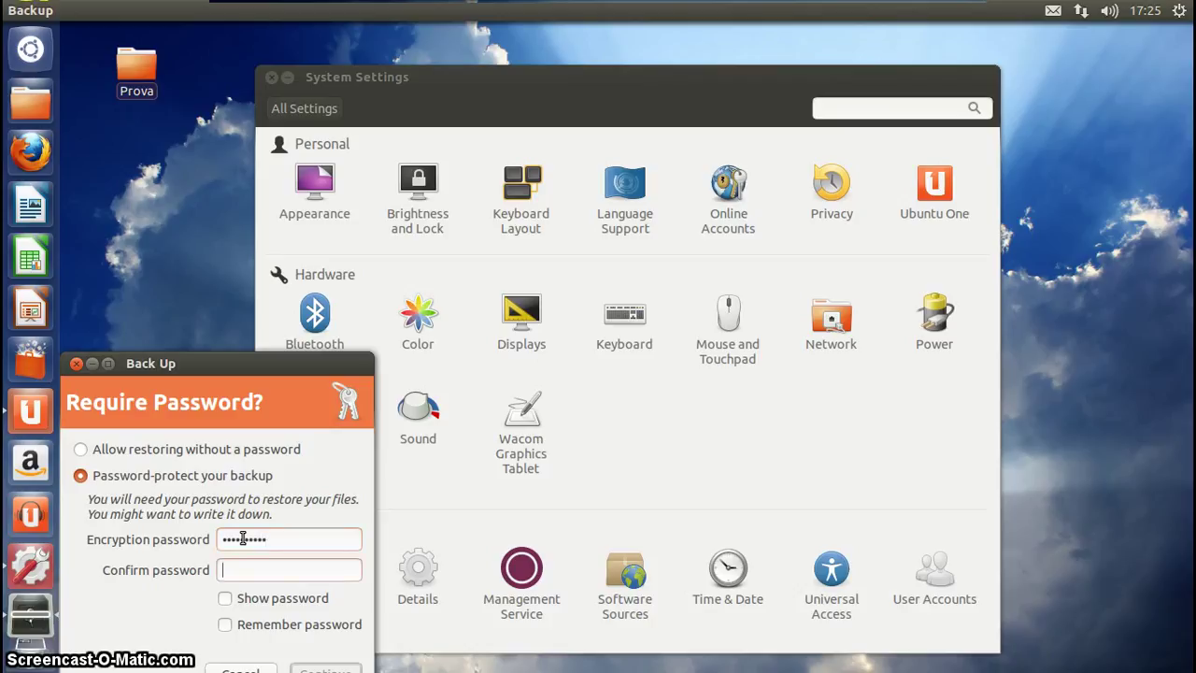
text(•••••••)
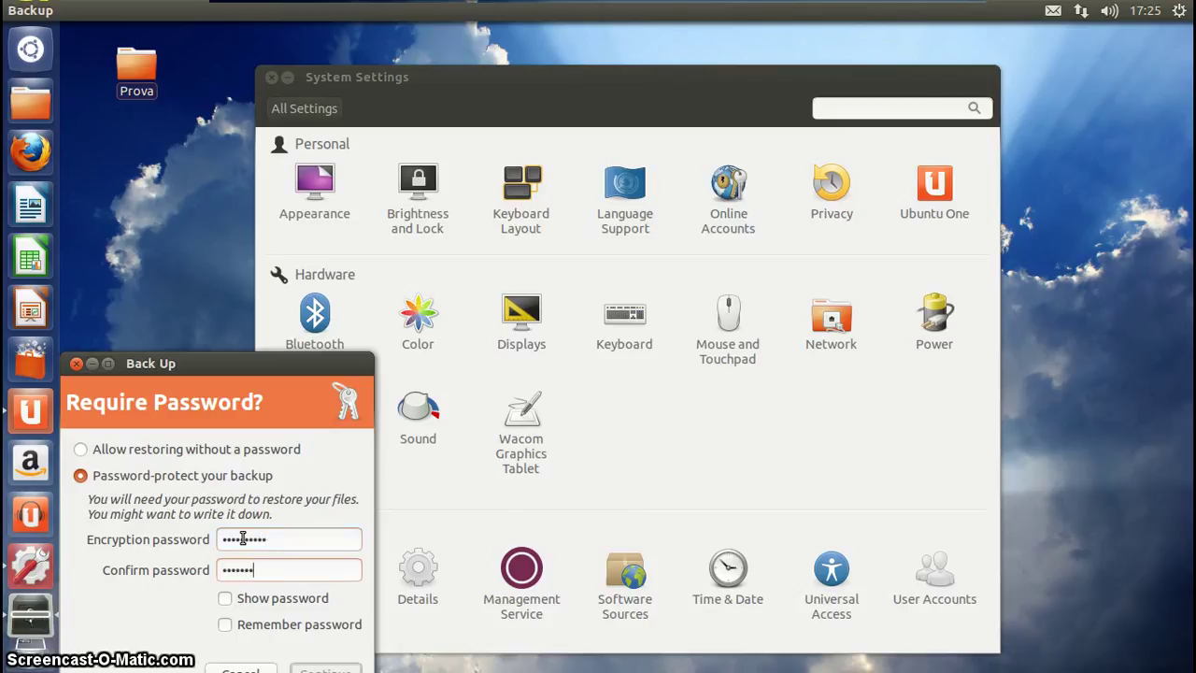
click(224, 624)
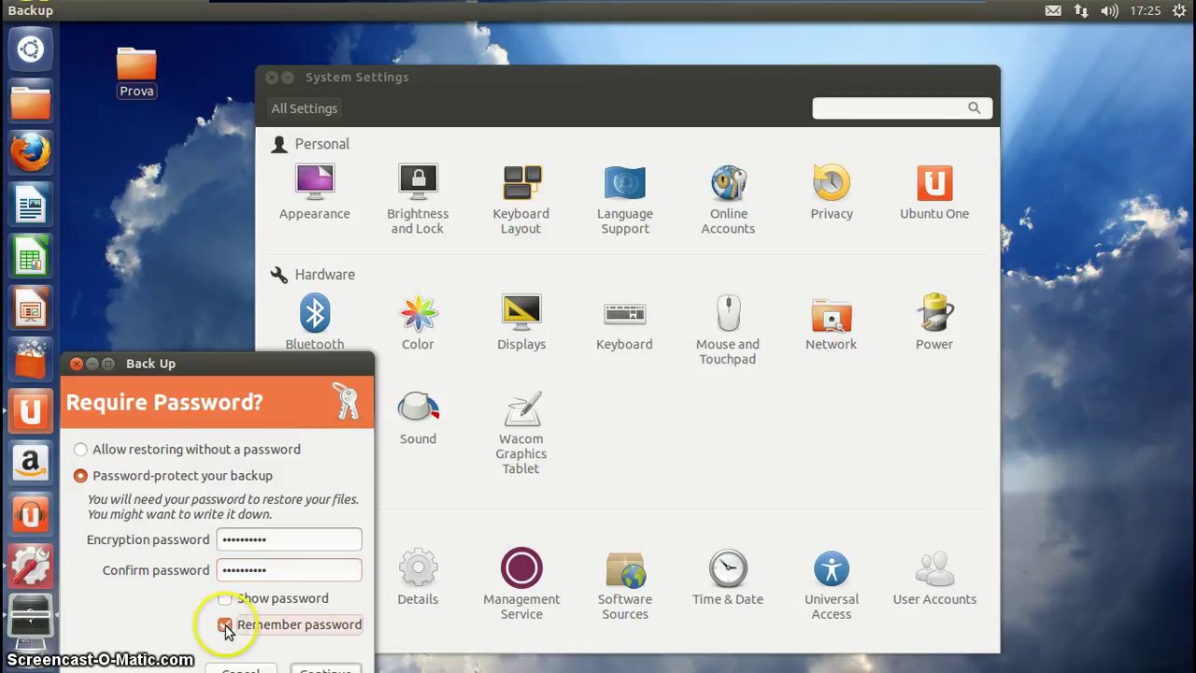
drag(216, 425, 223, 209)
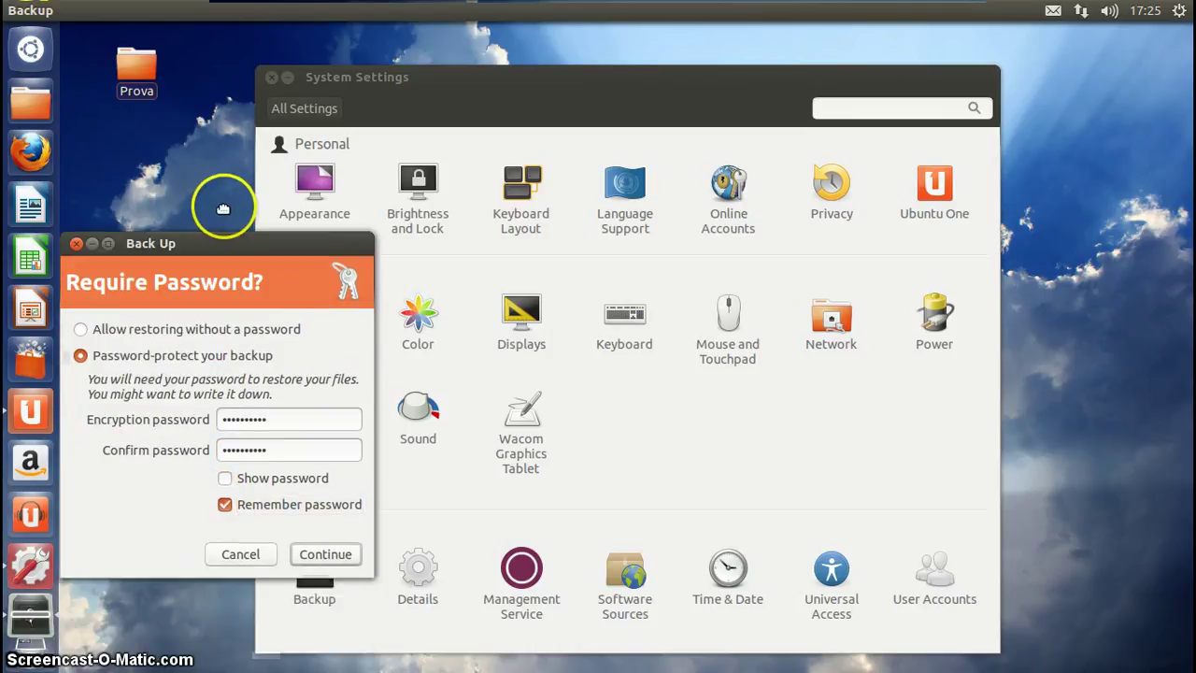
click(320, 553)
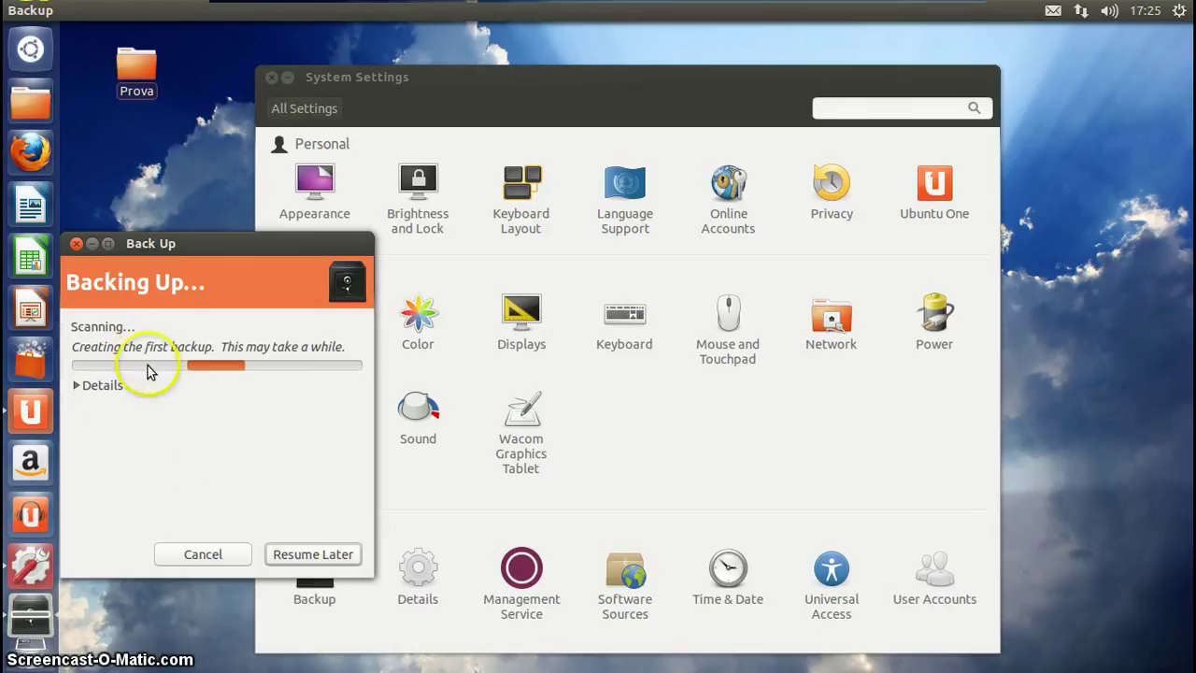
Expand the running backup's details and examine the log of scanned and backed-up files.
click(94, 386)
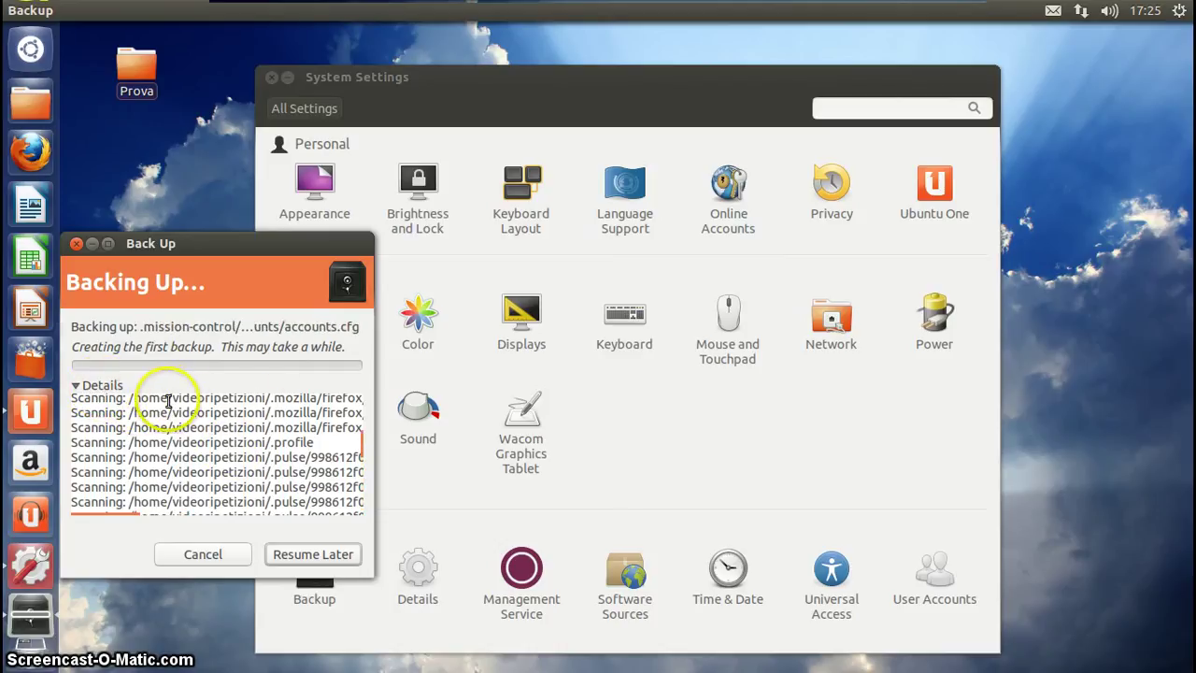
drag(171, 400, 239, 401)
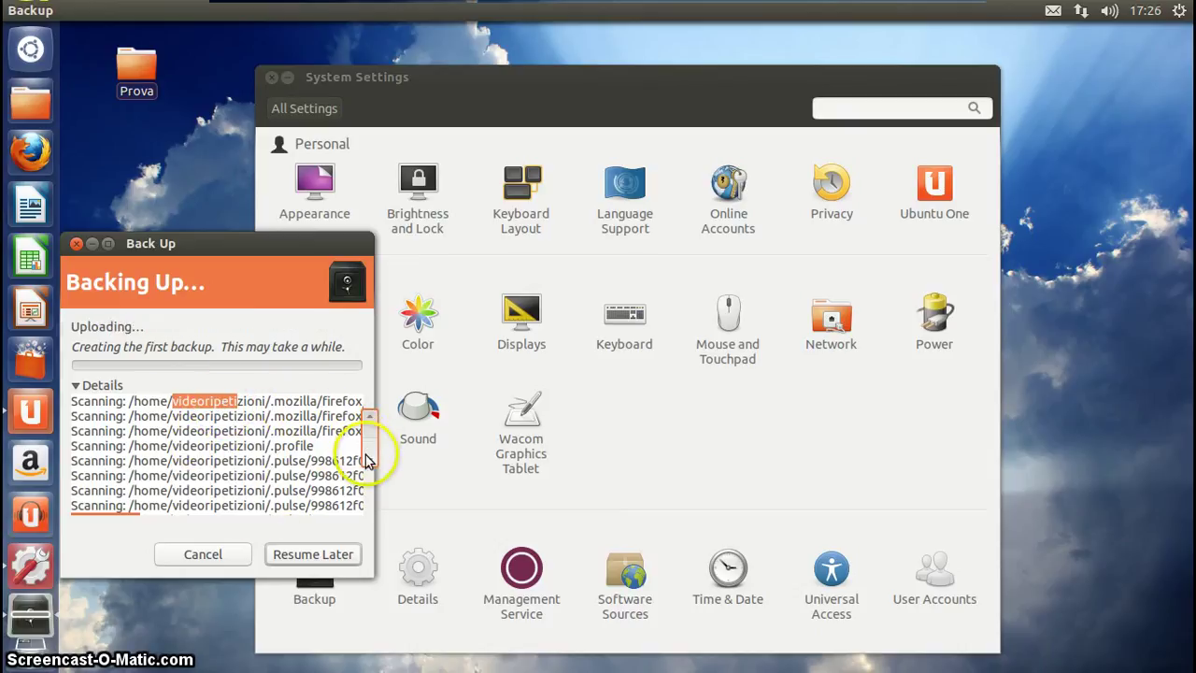
scroll(367, 458, down, 10)
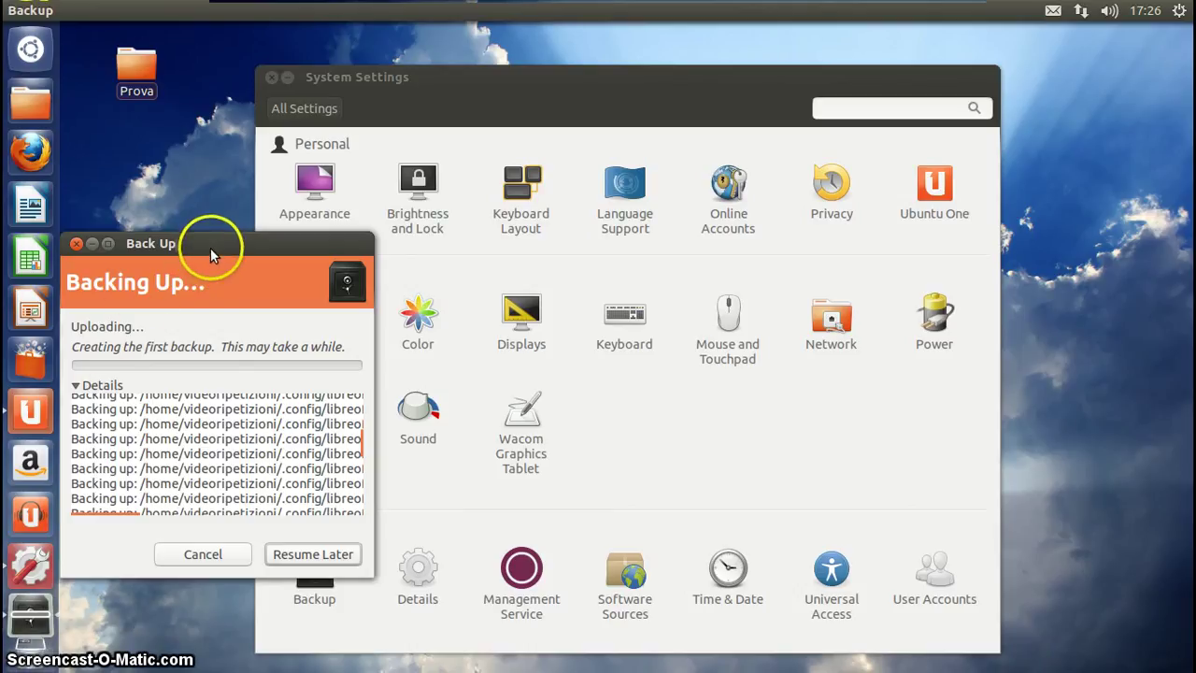
drag(203, 222, 272, 103)
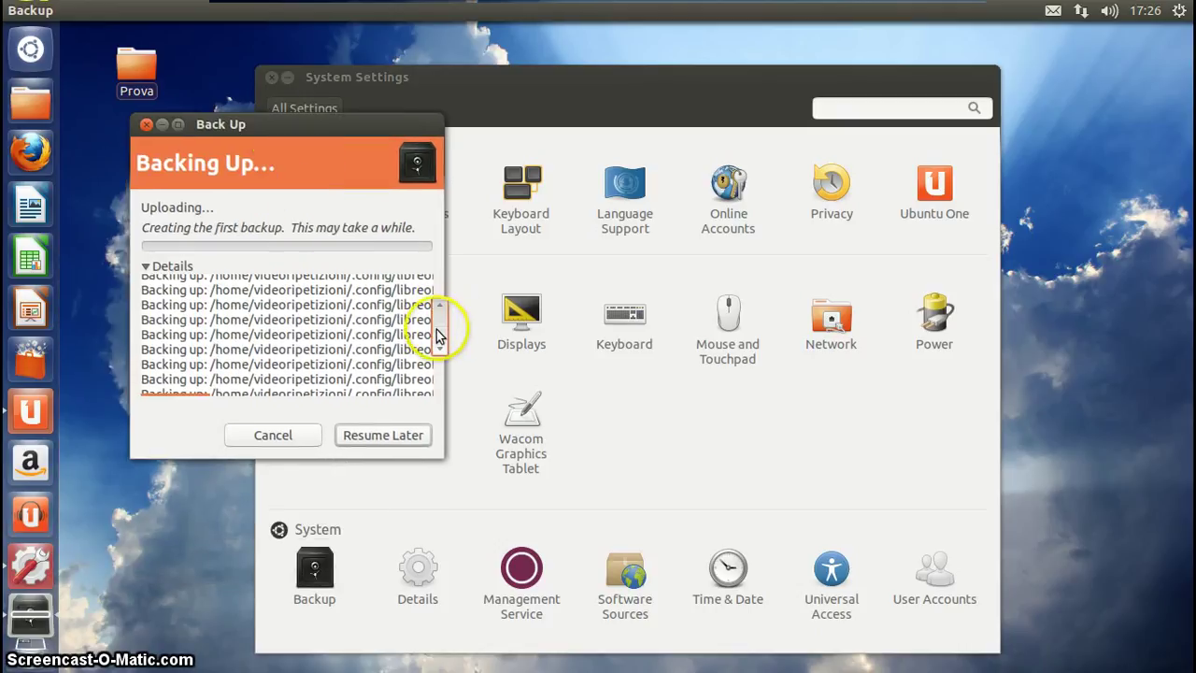
mouse_move(441, 347)
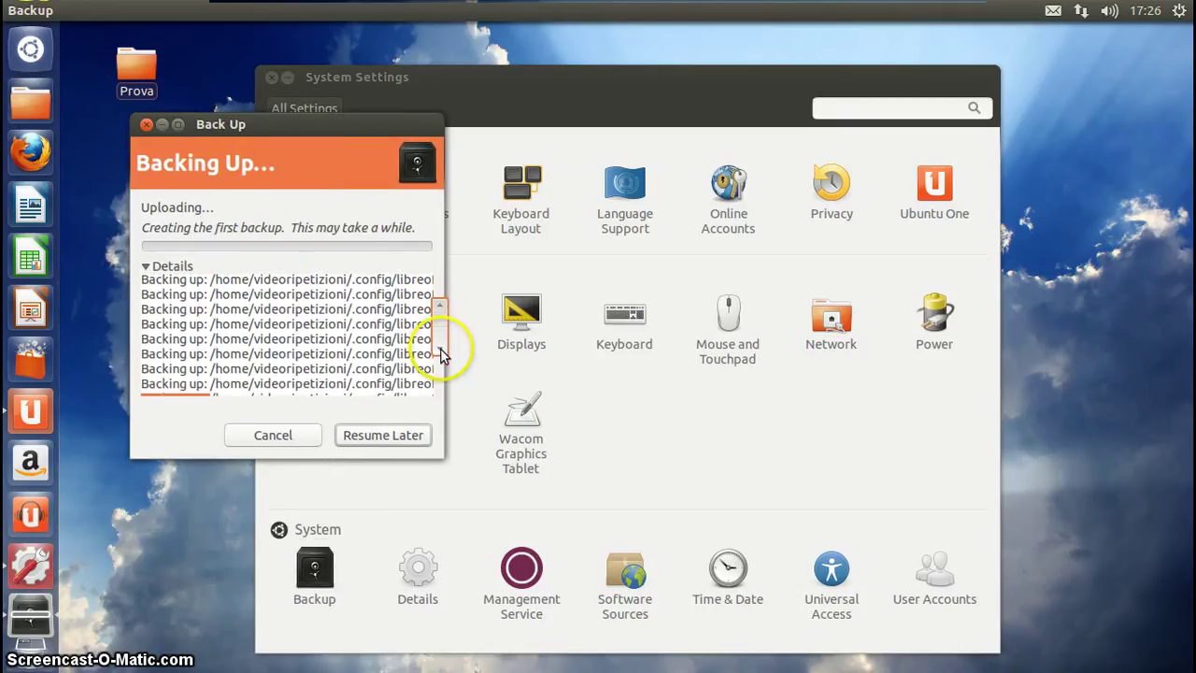
click(894, 234)
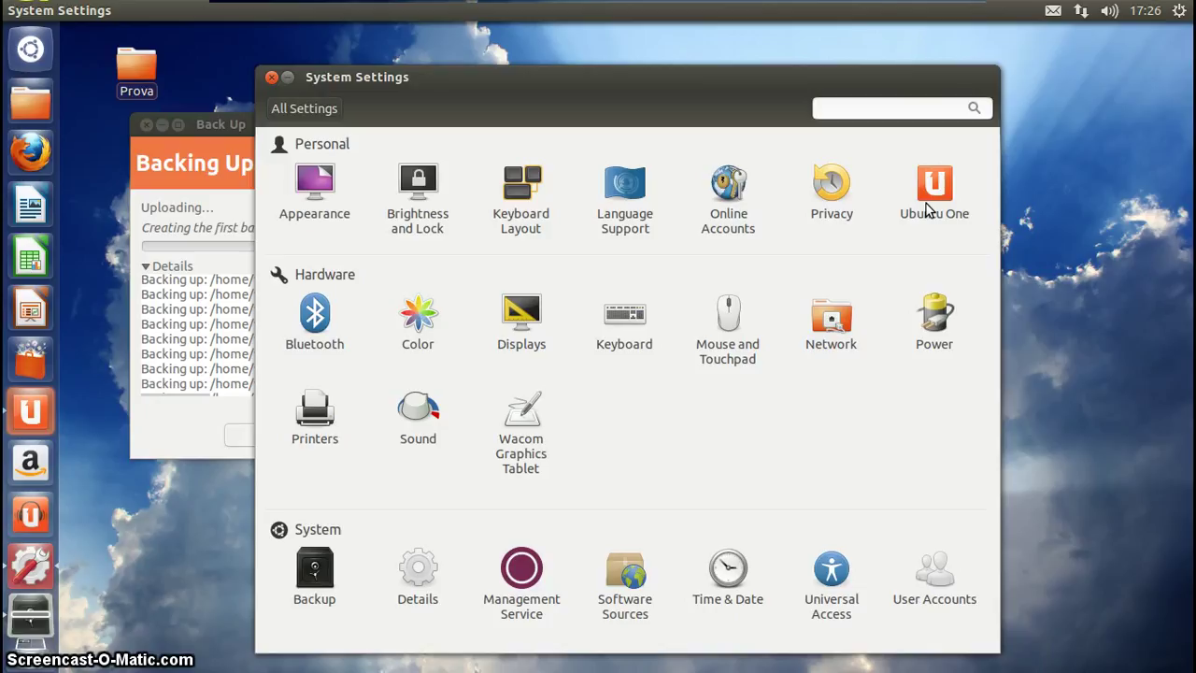
click(226, 125)
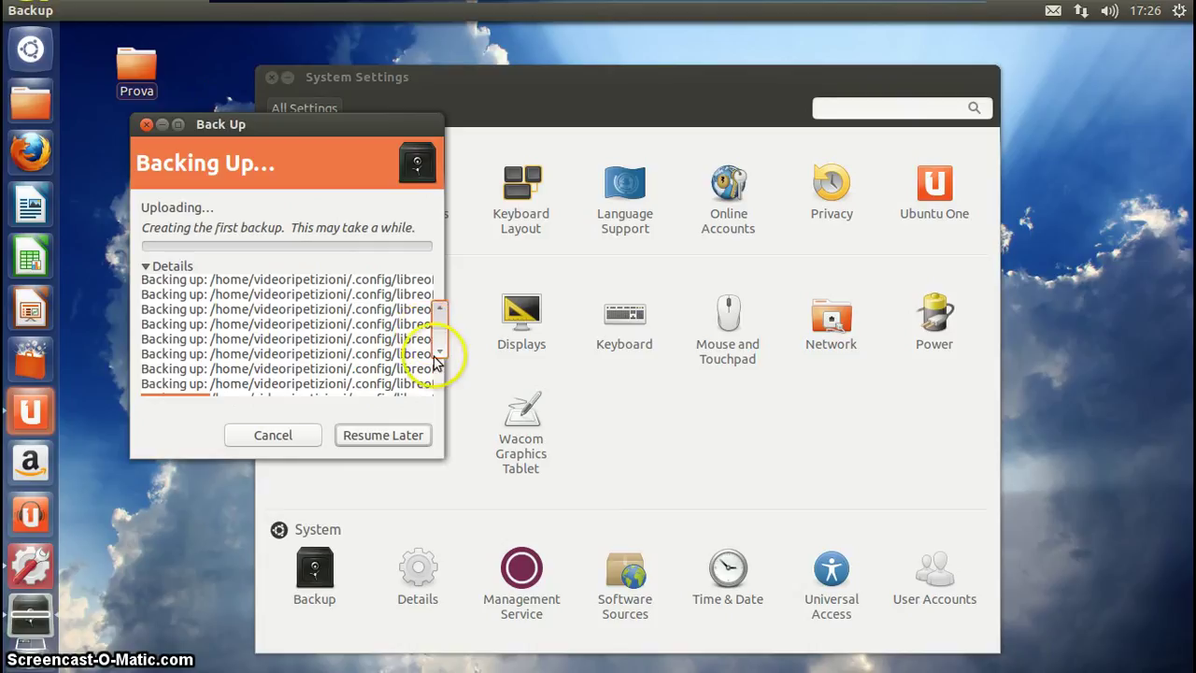
scroll(445, 344, down, 2)
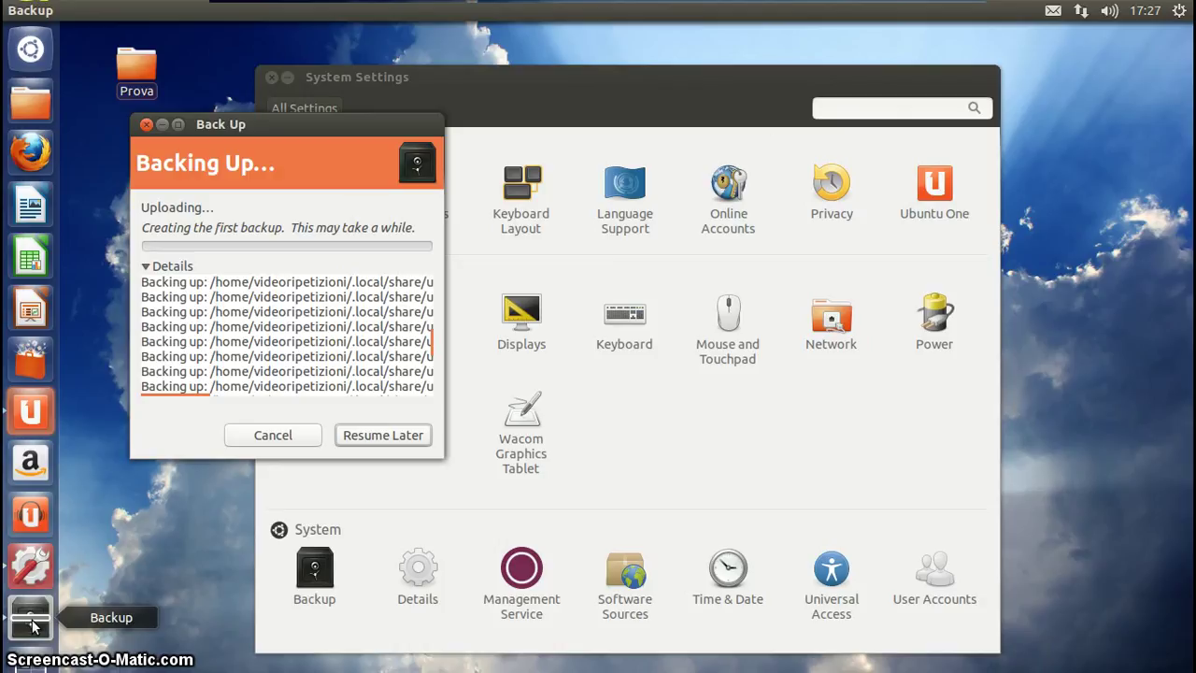
Check the progress of the Ubuntu One folder sync and the running backup with both windows in view.
click(161, 126)
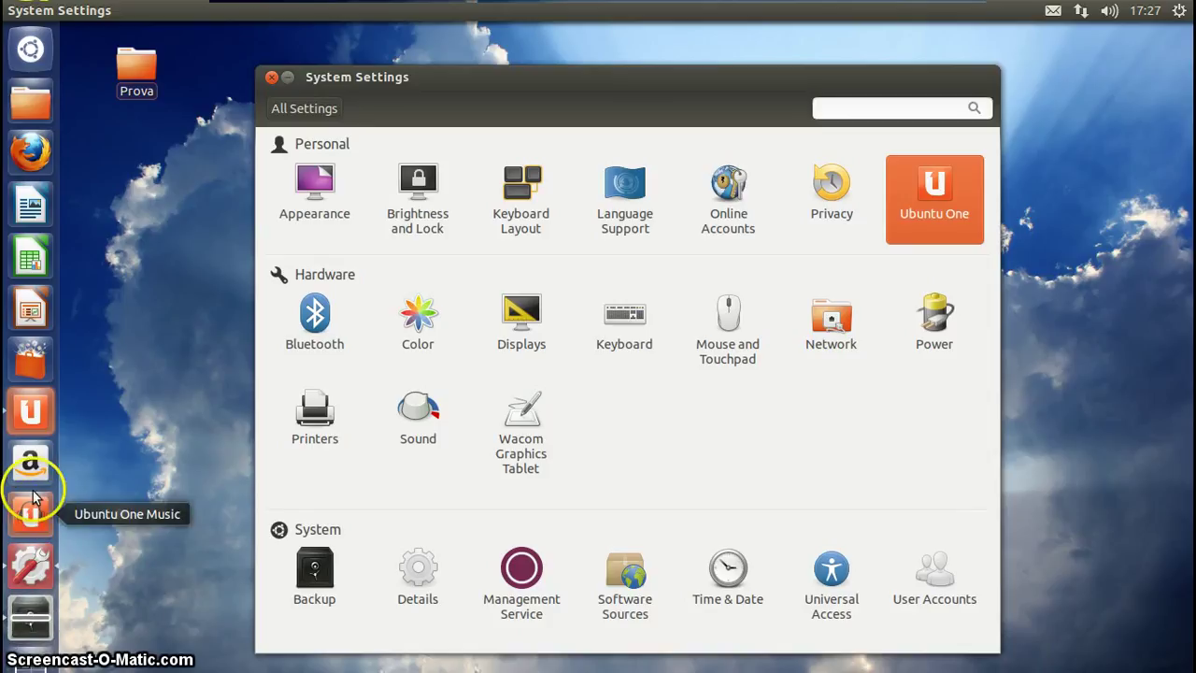
click(30, 411)
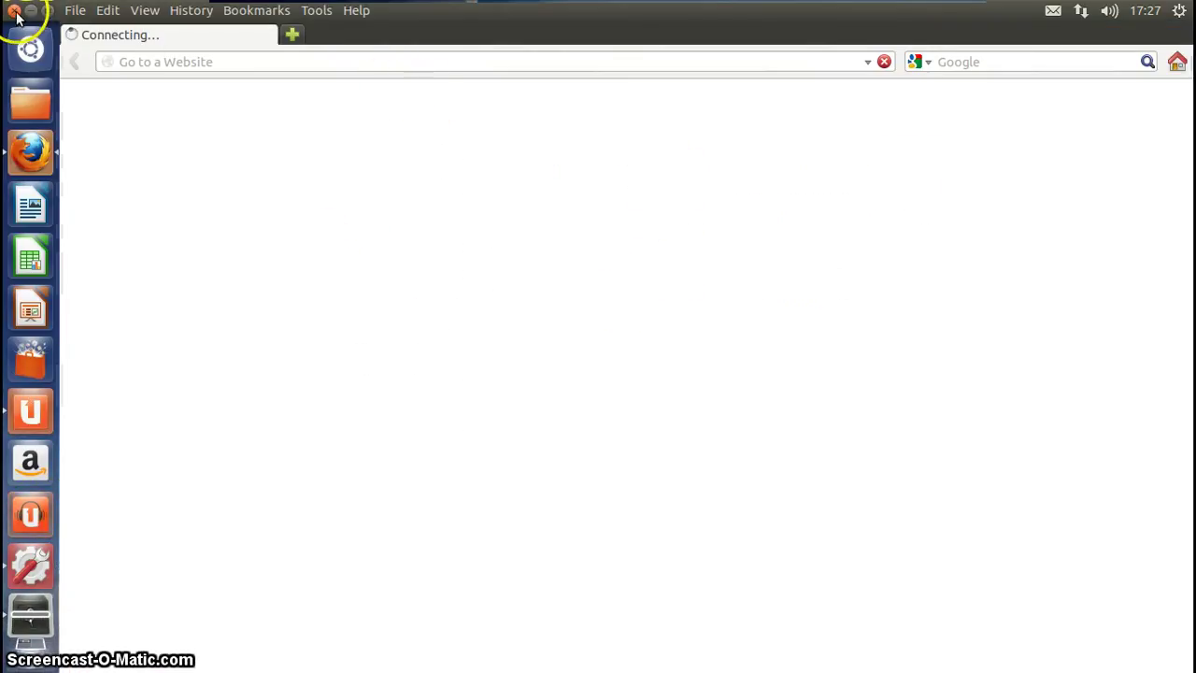
click(14, 11)
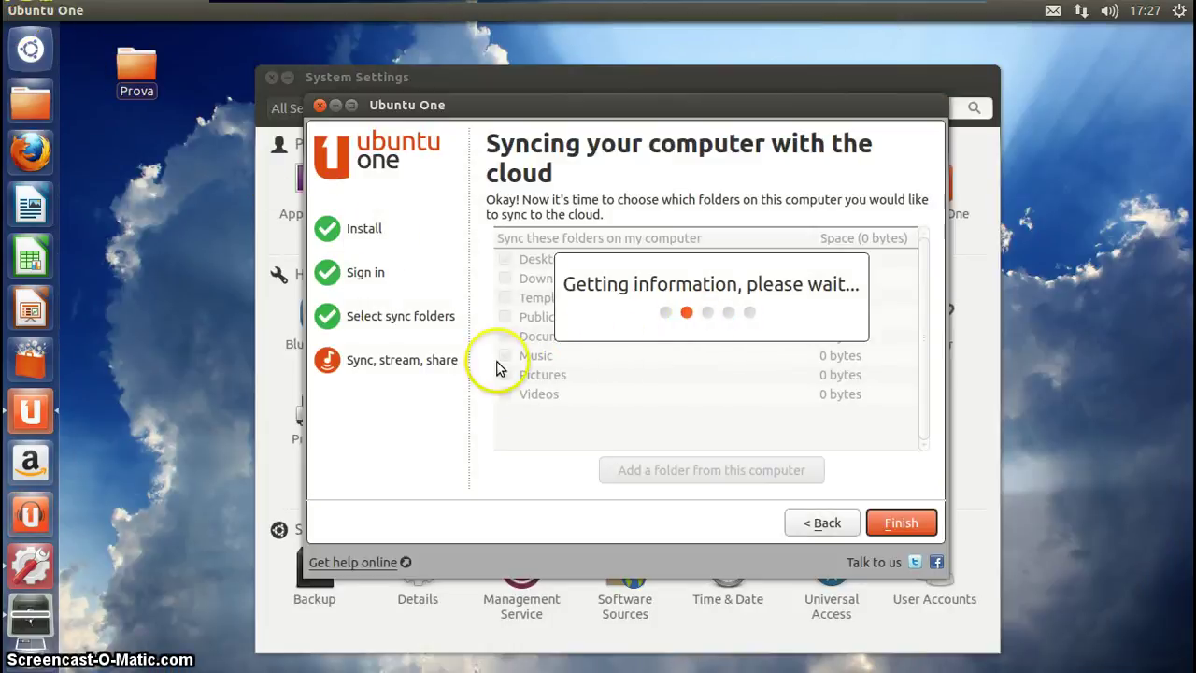
click(28, 612)
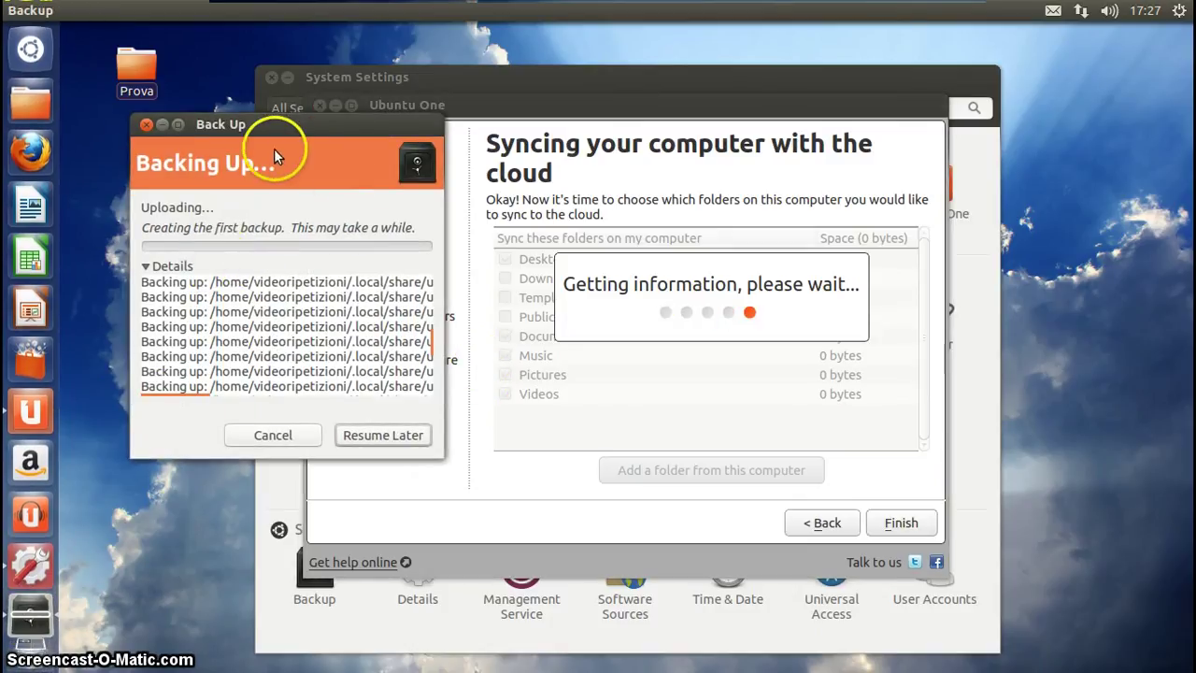
drag(288, 125, 331, 254)
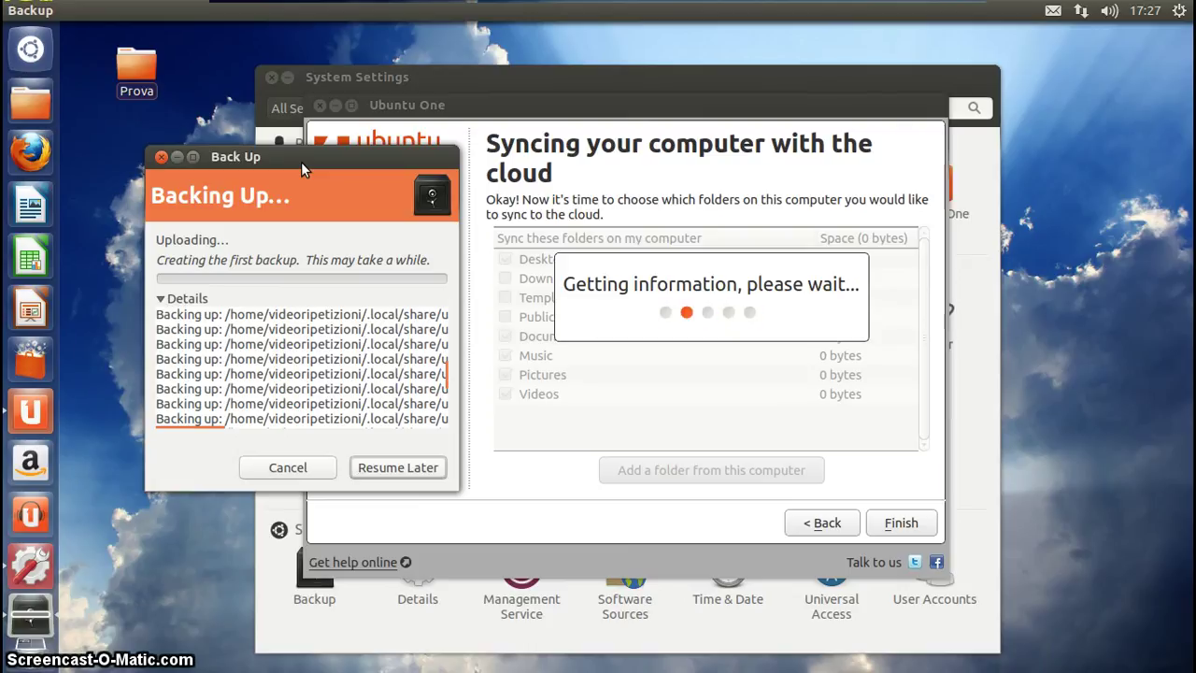
mouse_move(425, 1)
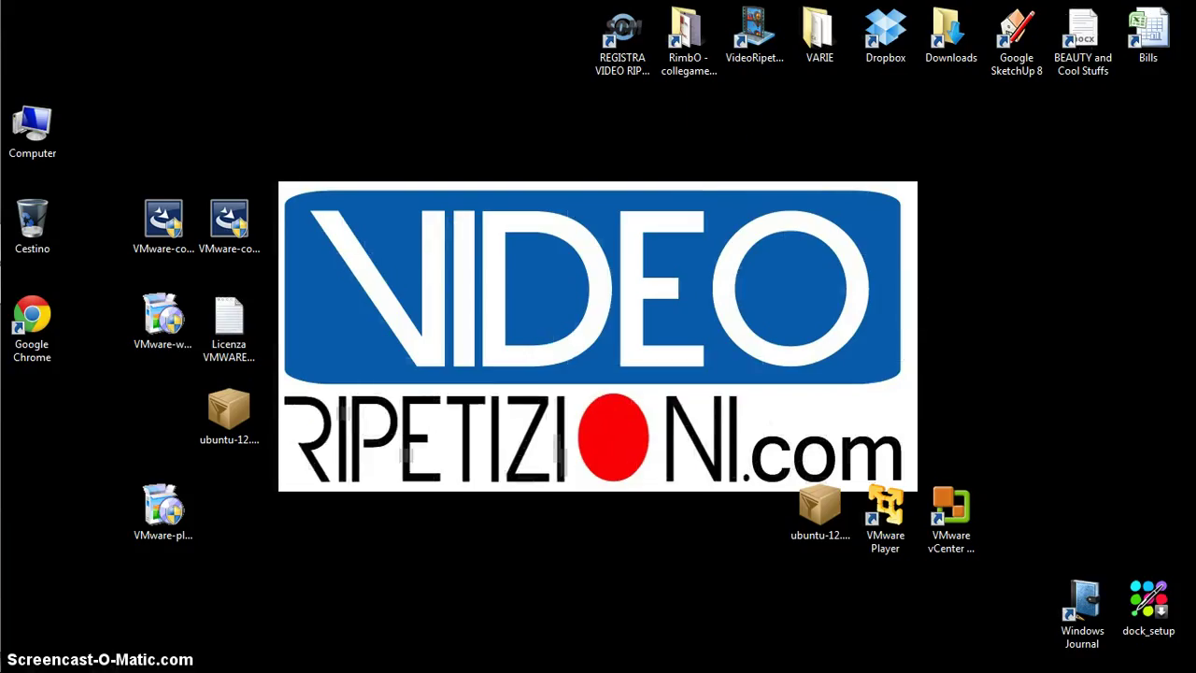